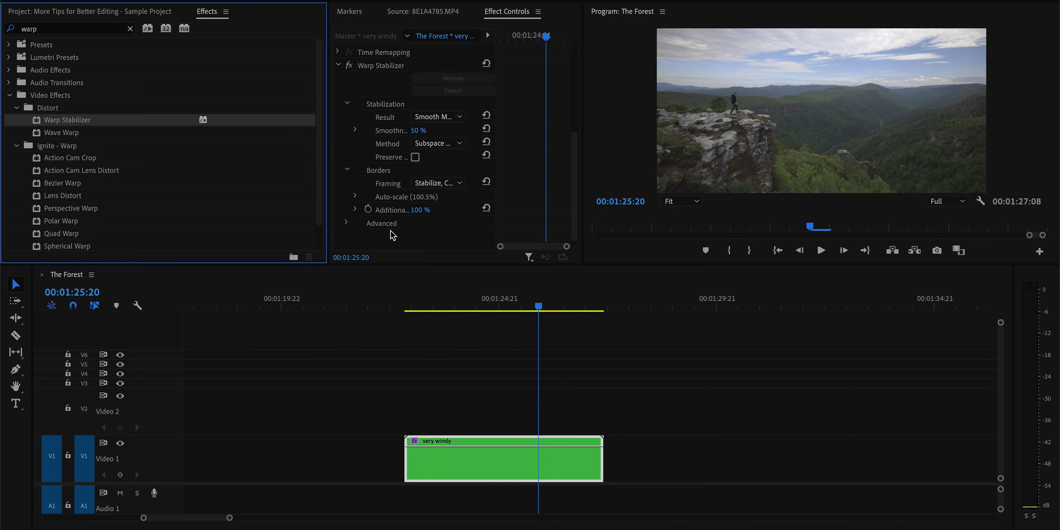
Return the playhead into the windy clip and open the Warp Stabilizer Result choices, pointing at No Motion
click(437, 306)
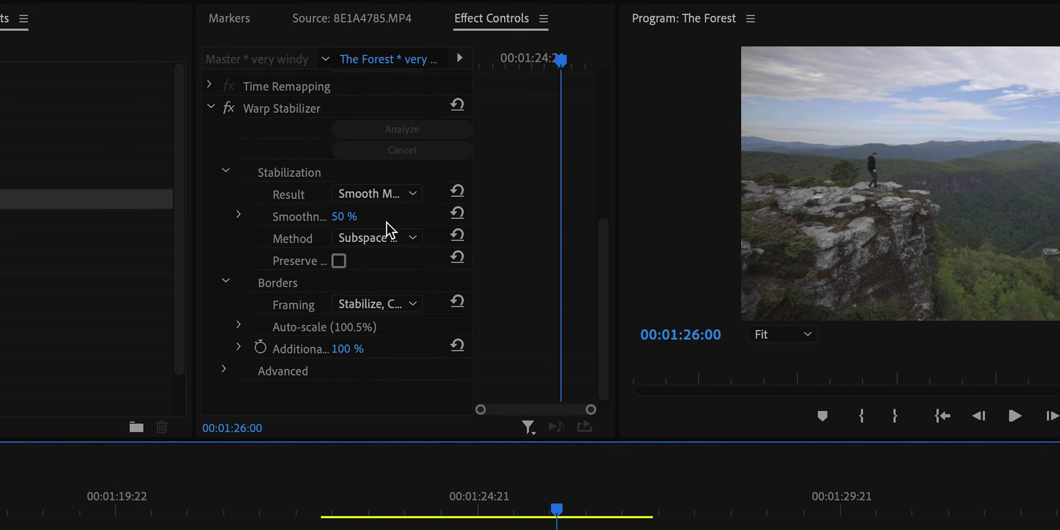
click(442, 120)
click(382, 238)
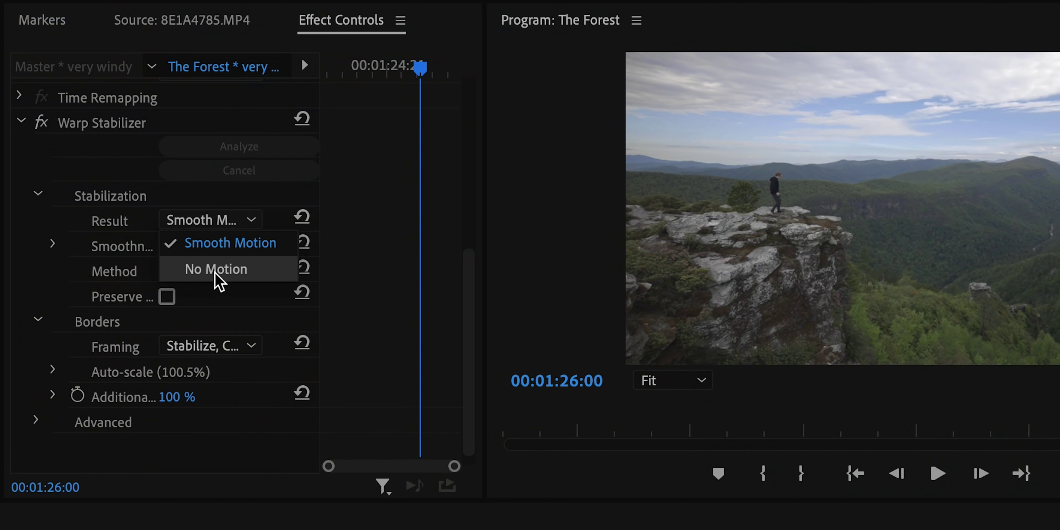
Set the windy clip's Warp Stabilizer Result to No Motion
click(218, 270)
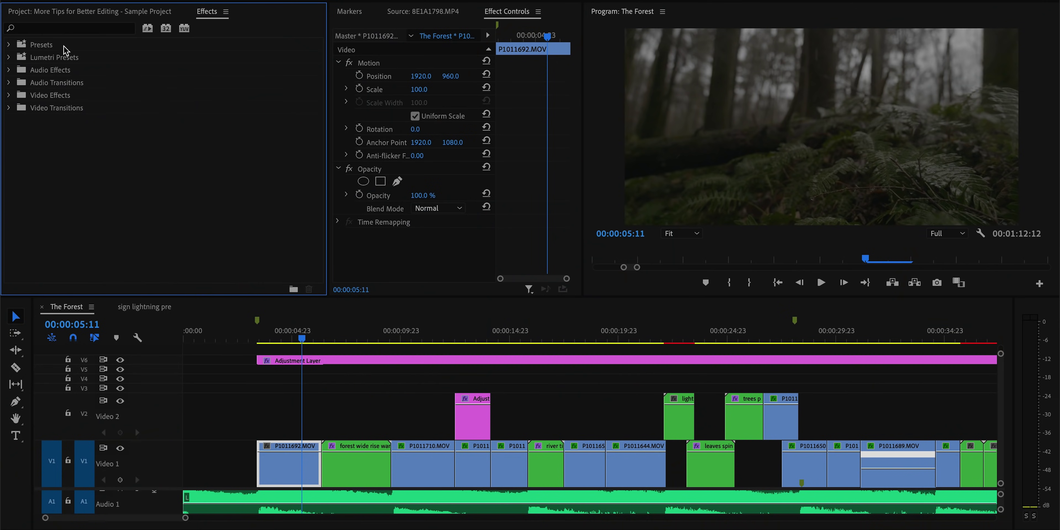
Search 'rsmb' and 'force' in Effects and apply RSMB and CC Force Motion Blur to the forest clip
text(rsmb)
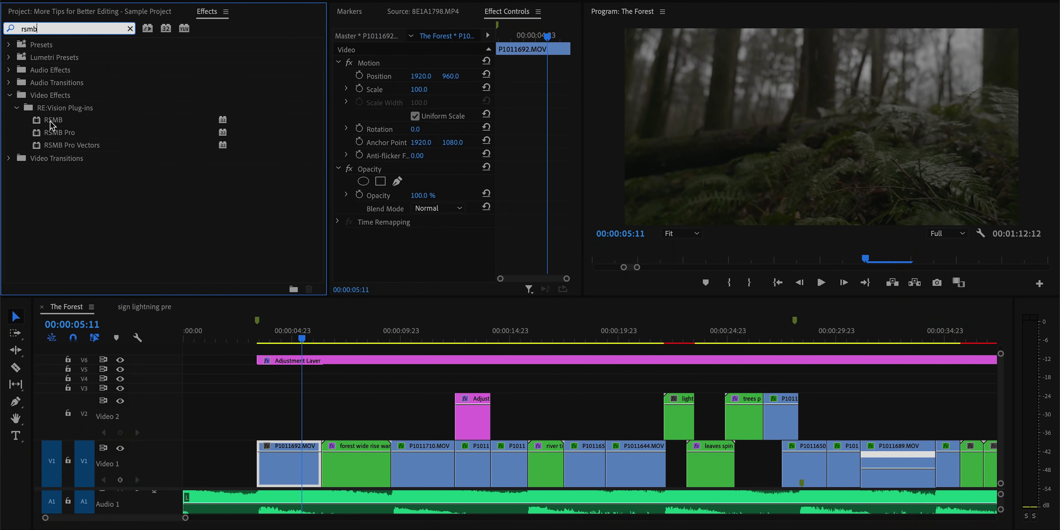
drag(53, 124, 120, 190)
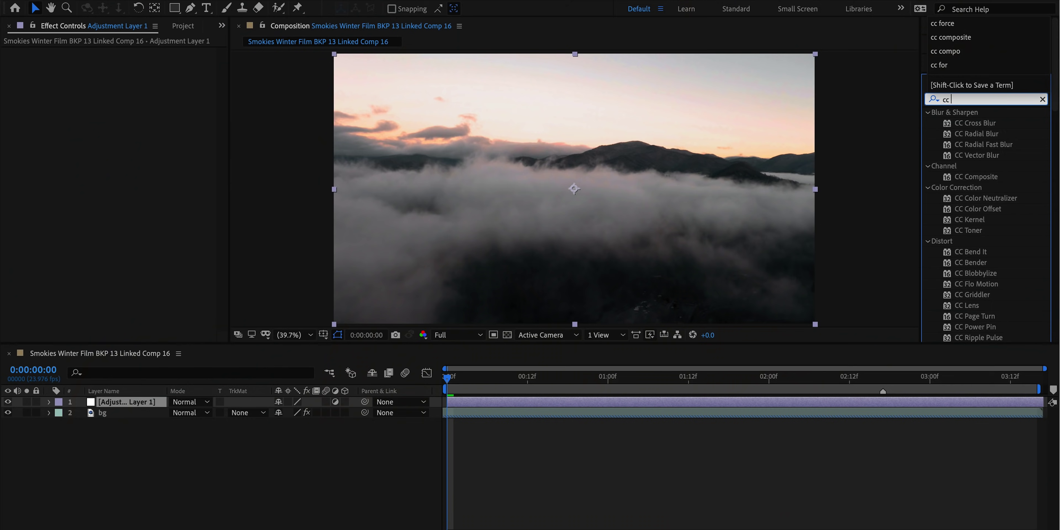
text(force)
drag(275, 280, 114, 403)
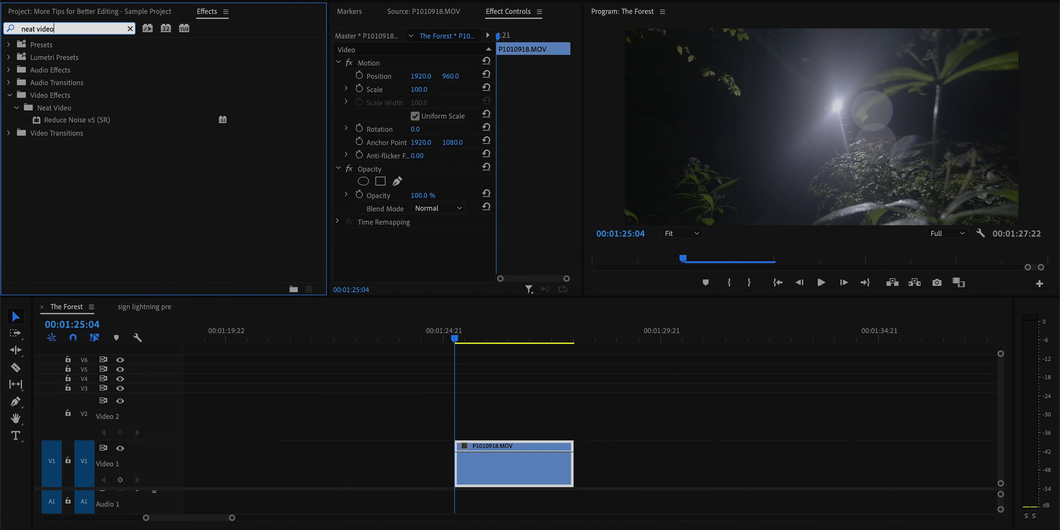
Apply Reduce Noise v5 (SR), sample a flat dark patch, build the noise profile and check it
click(60, 120)
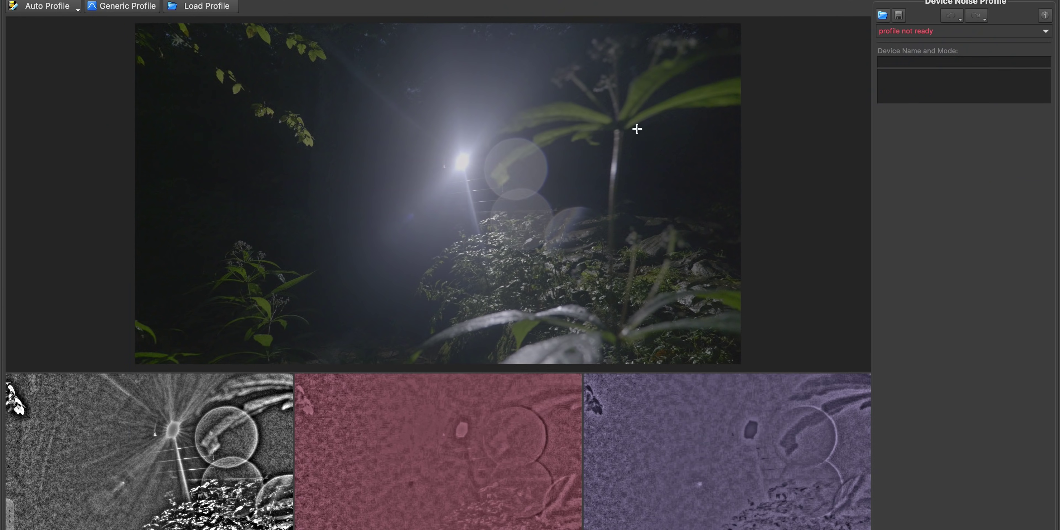
drag(627, 129, 685, 183)
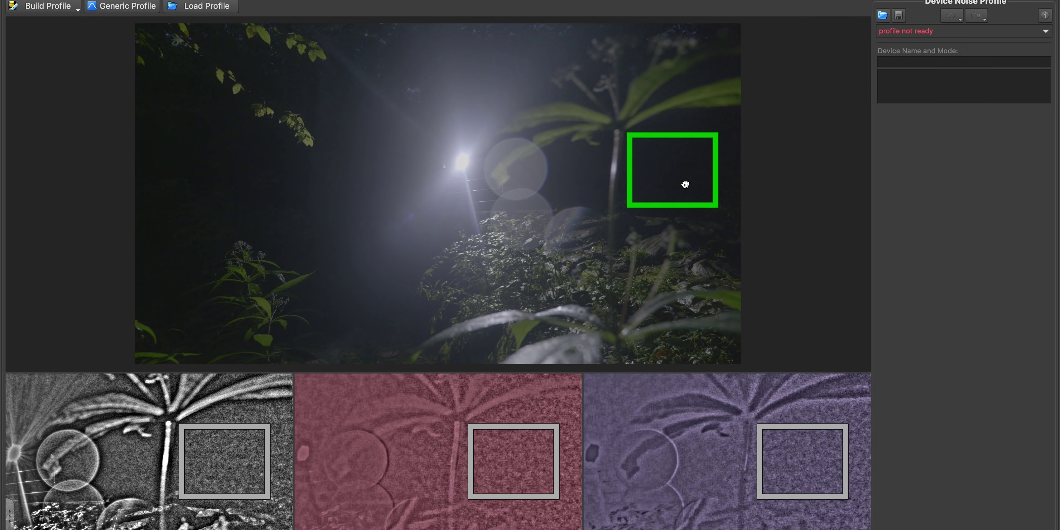
click(47, 7)
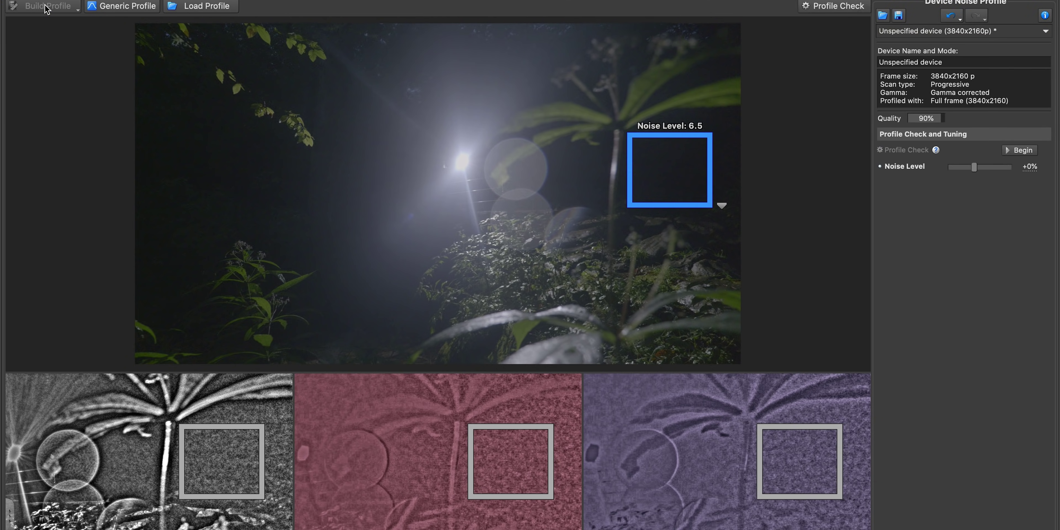
click(1019, 150)
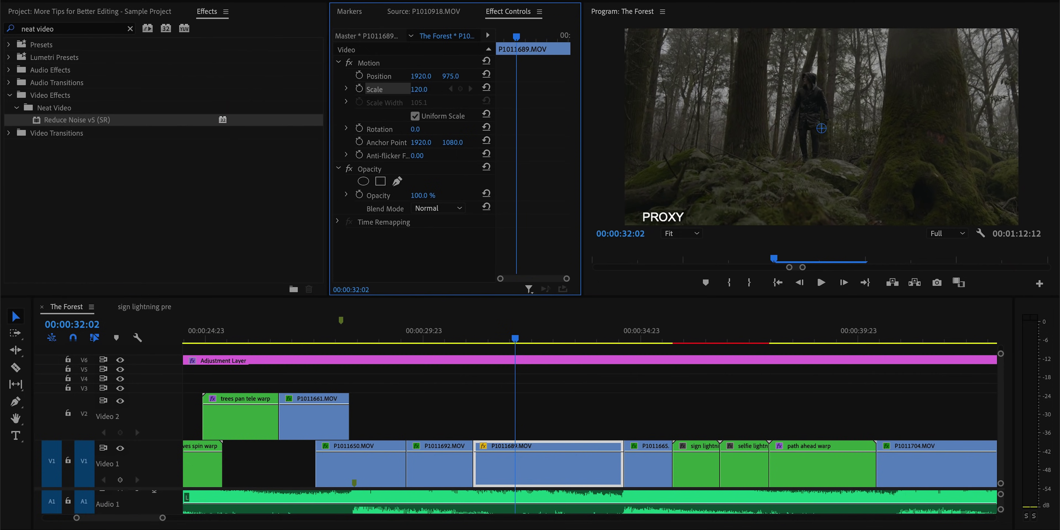
Move the hiker clip's anchor point to 1823, 809, test a zoom, and keep Scale at 120
drag(450, 76, 494, 75)
drag(418, 89, 477, 89)
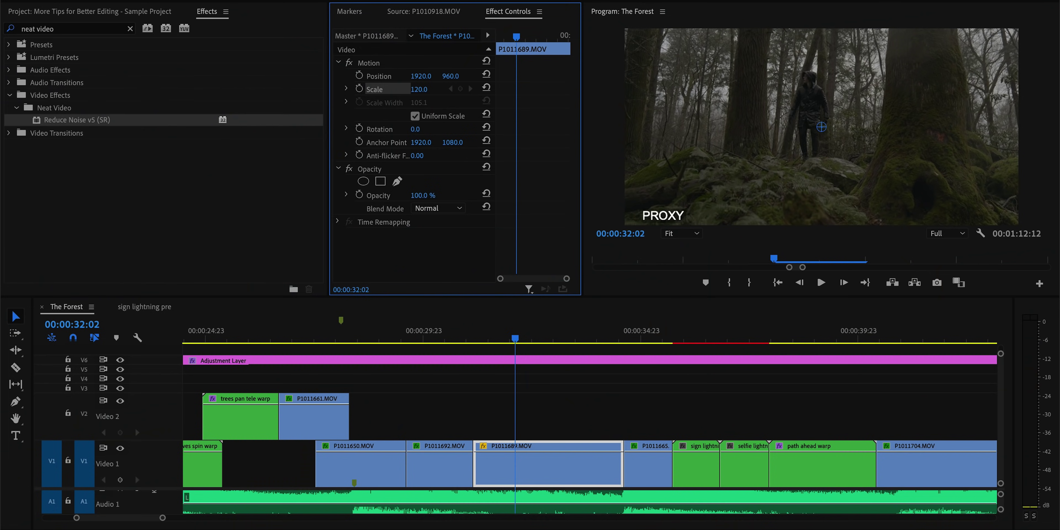
drag(450, 142, 417, 136)
drag(419, 89, 543, 89)
key(ctrl+z)
key(Down)
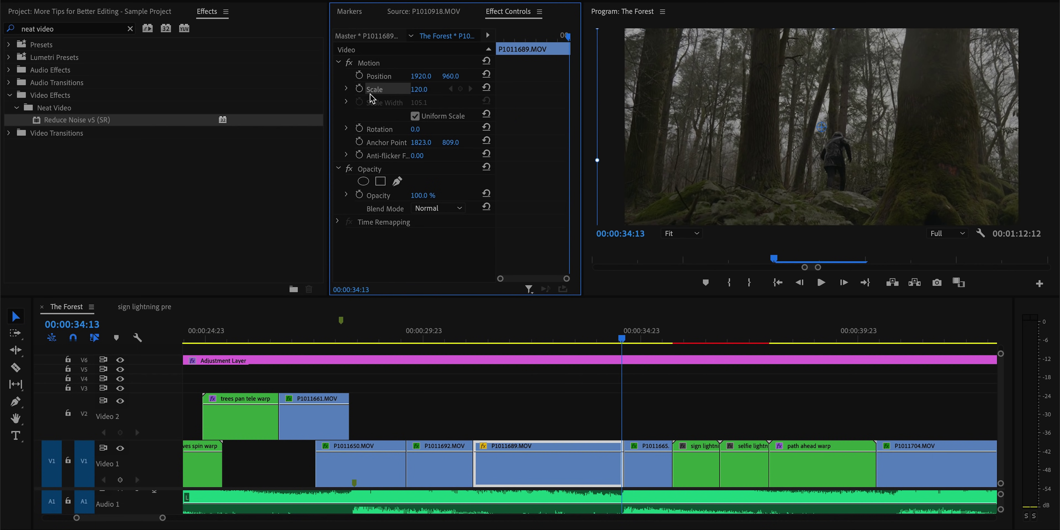
Keyframe Scale 100 at clip end and 110.1 at start, adjust anchor Y, then play back
key(Return)
drag(450, 141, 473, 142)
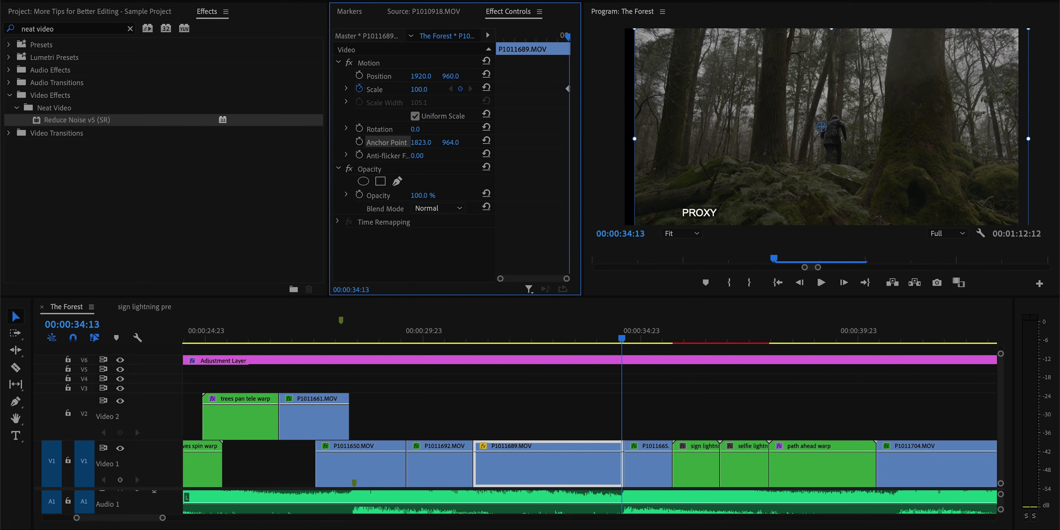
drag(419, 89, 424, 89)
key(Up)
text(110.1)
key(Return)
key(space)
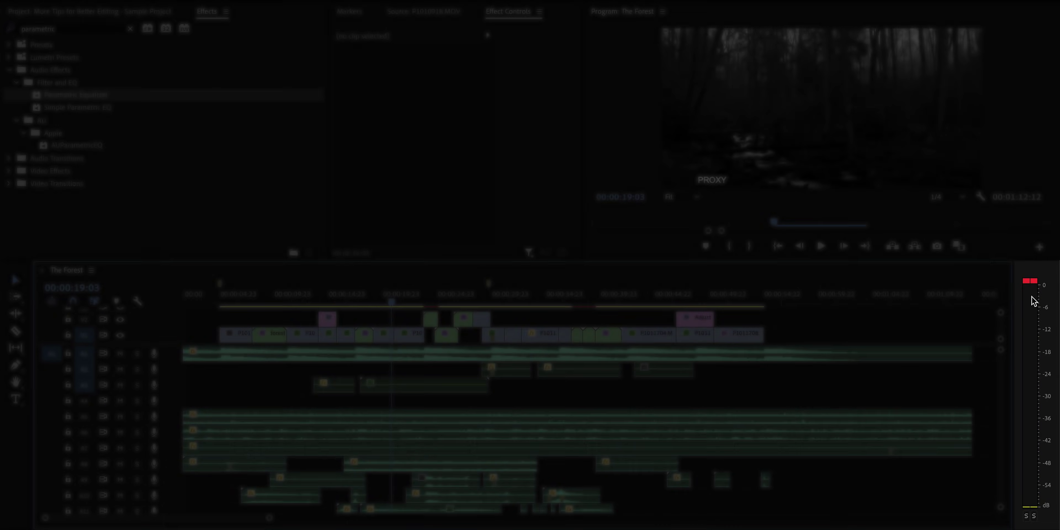
scroll(329, 474, down, 5)
scroll(329, 473, down, 2)
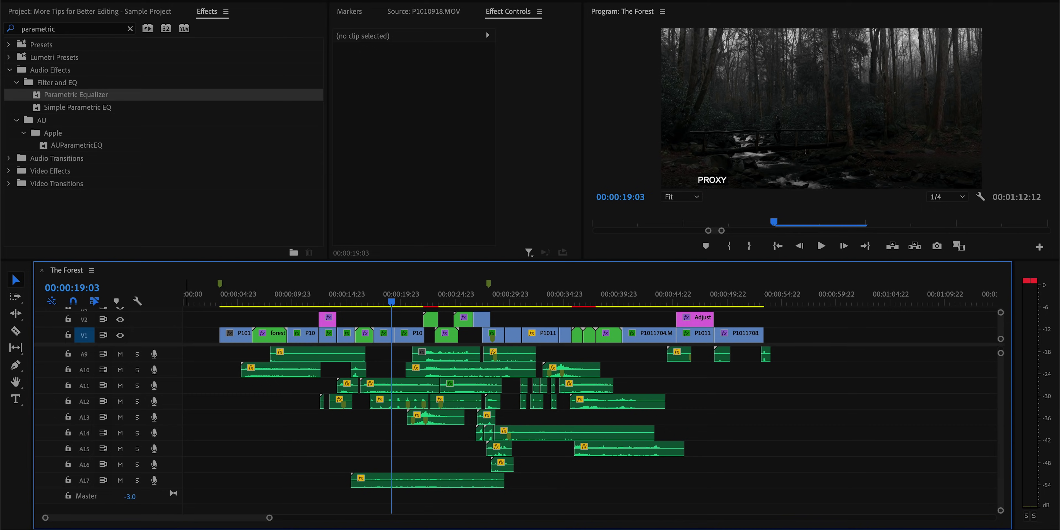
scroll(422, 283, right, 3)
click(337, 300)
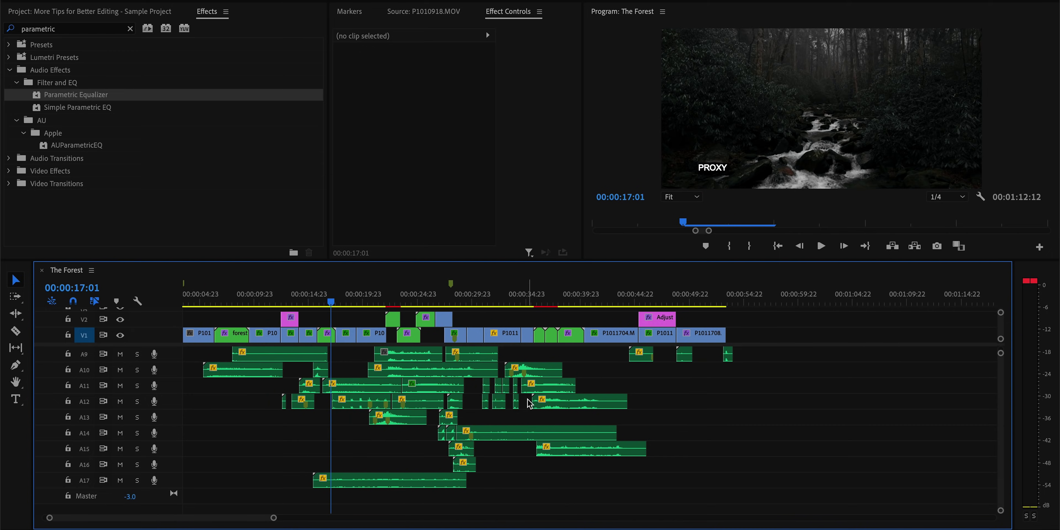
scroll(436, 370, left, 3)
key(space)
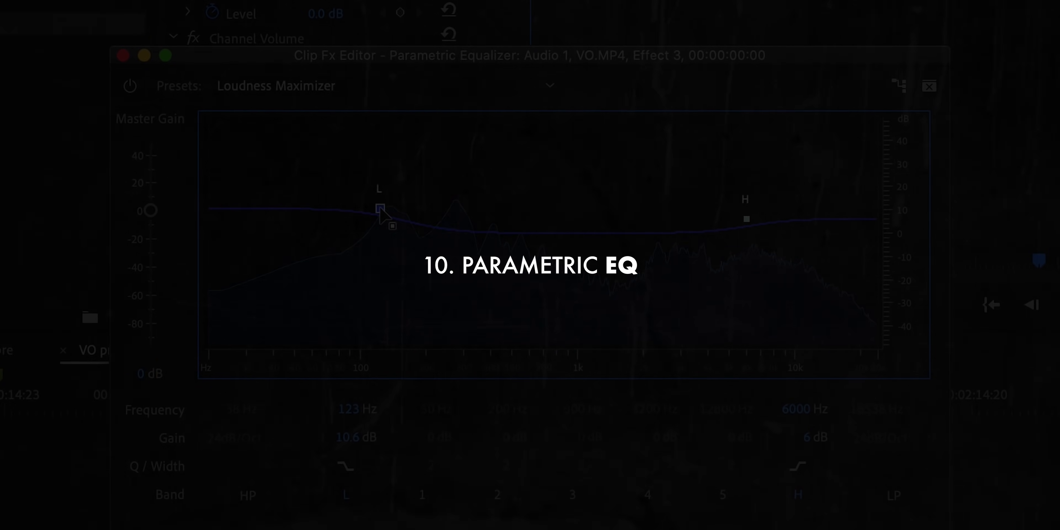
Drag the EQ's low band gain slightly upward in the VO pre sequence
drag(380, 209, 375, 203)
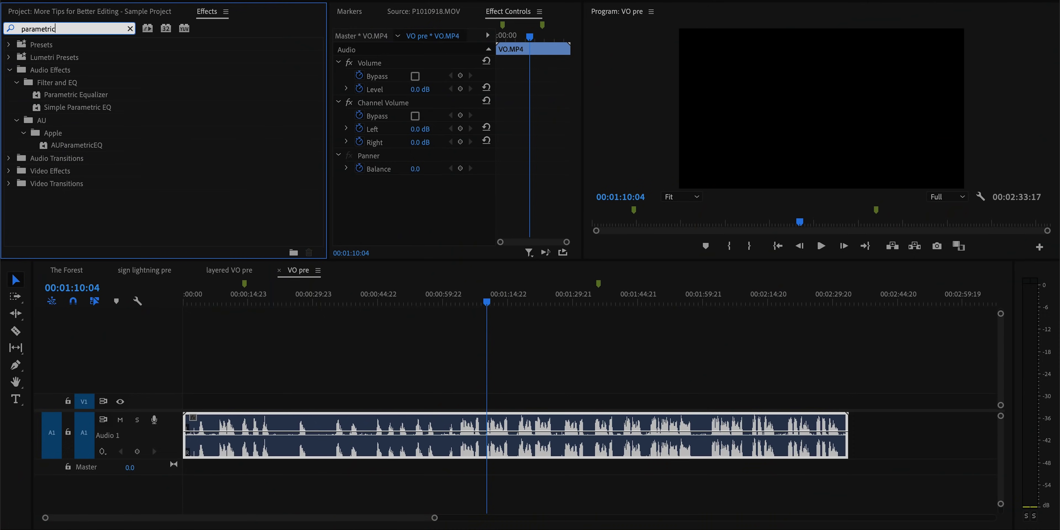
Apply Parametric Equalizer to VO.MP4 and load its Loudness Maximizer preset
drag(78, 100, 452, 432)
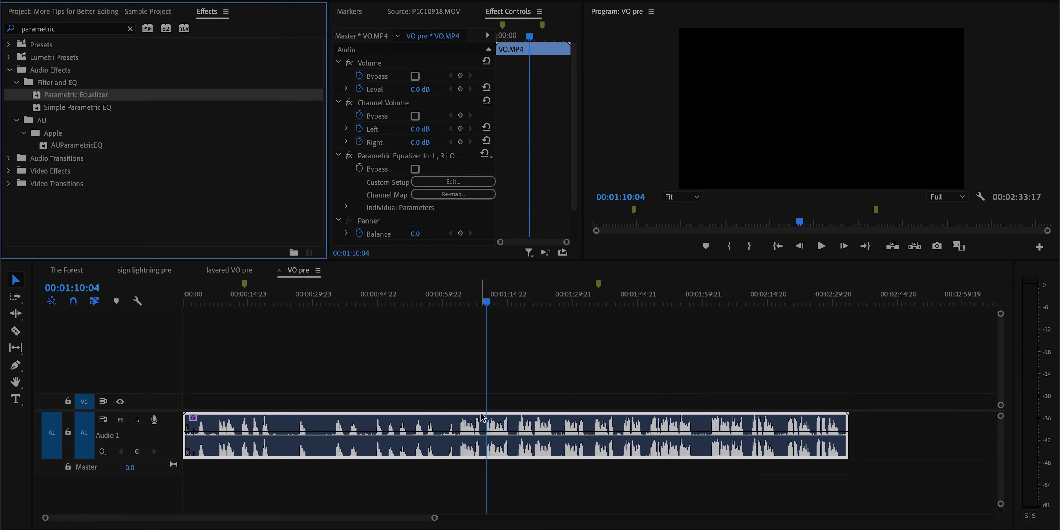
click(451, 181)
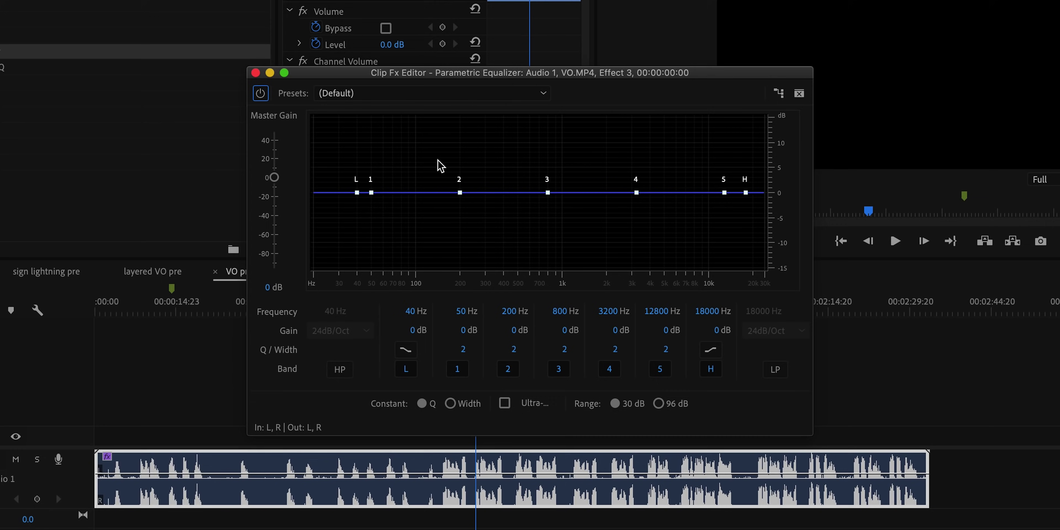
click(370, 88)
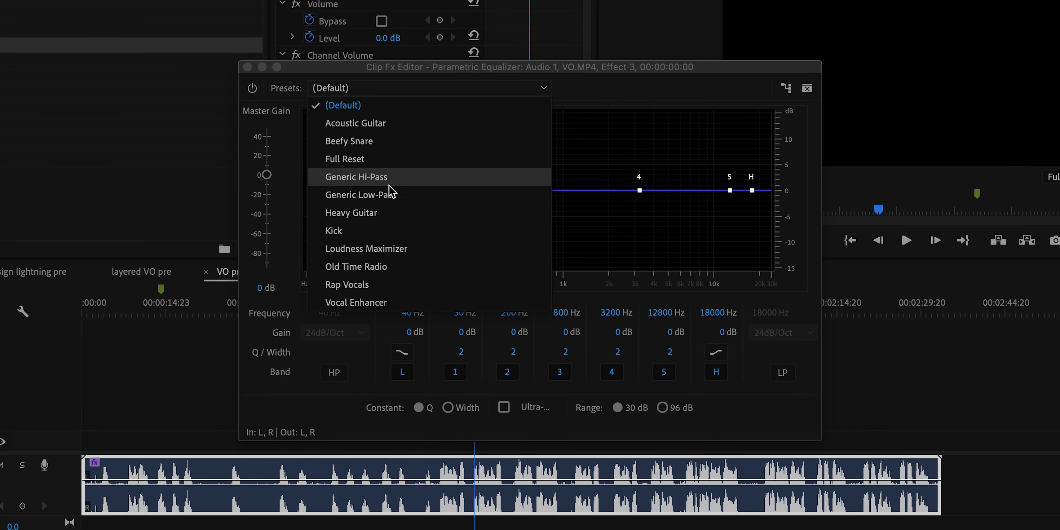
click(400, 249)
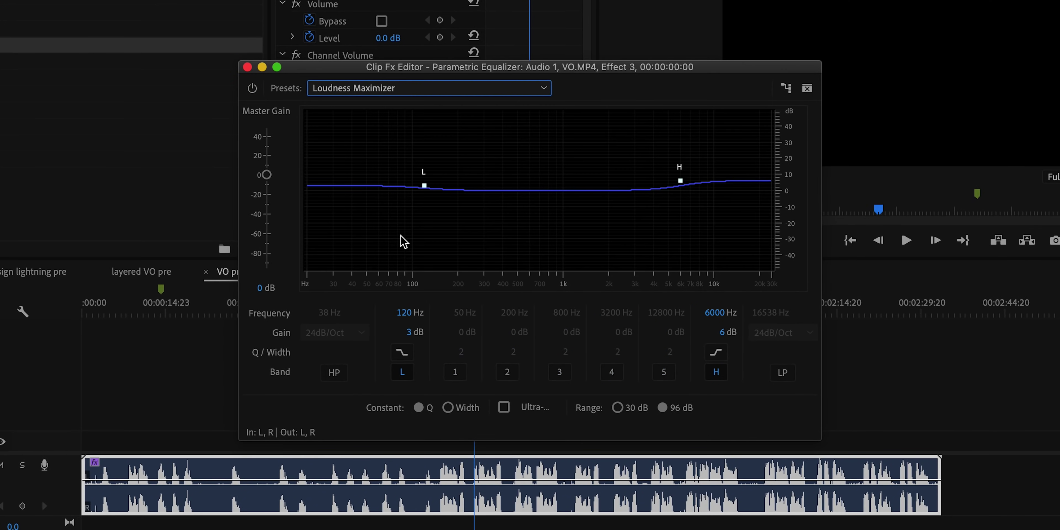
Raise the low band to 14.7 dB at 123 Hz
click(424, 180)
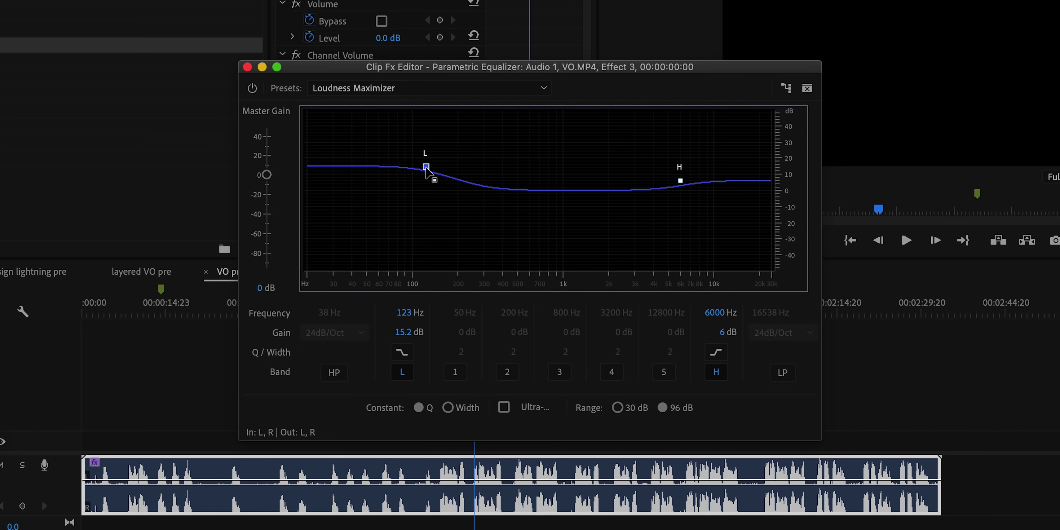
drag(426, 173, 425, 168)
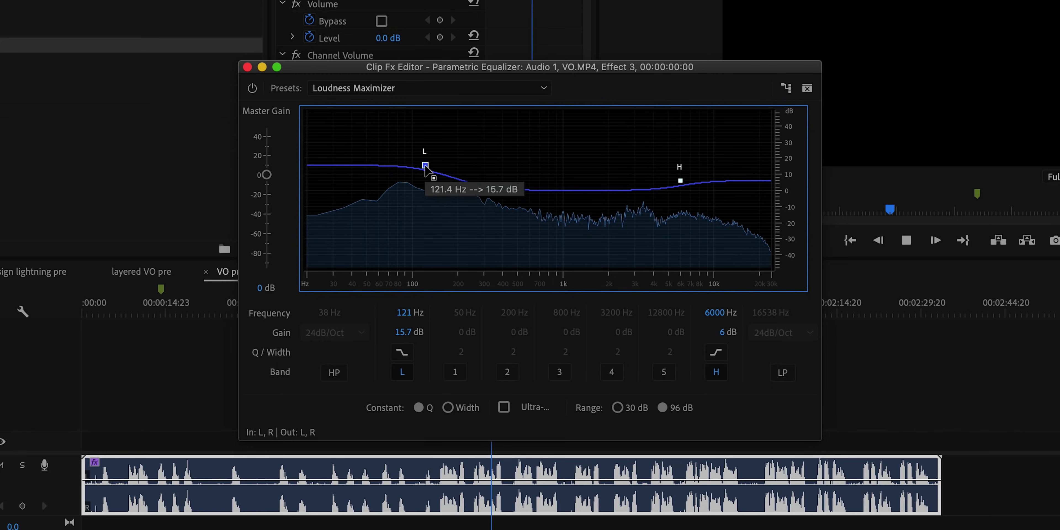
mouse_move(426, 169)
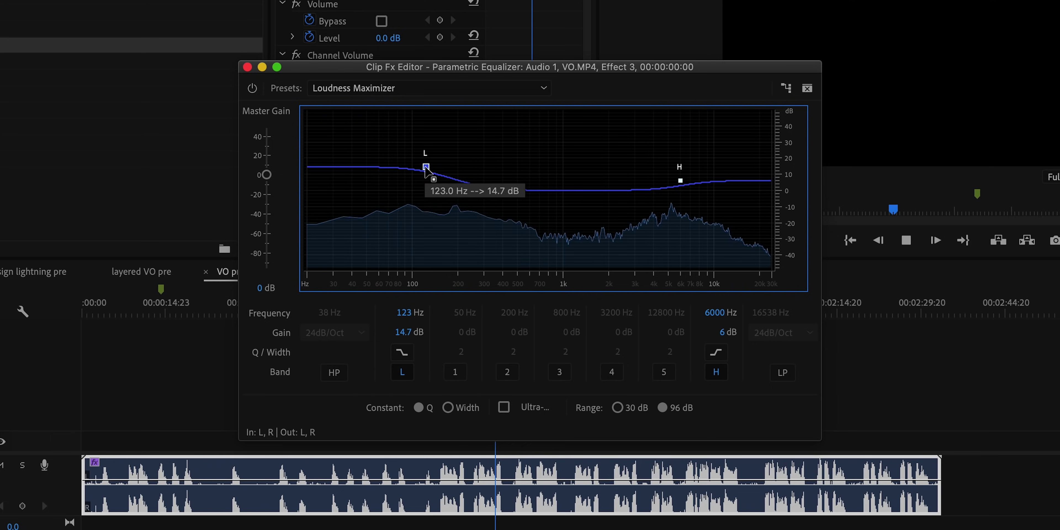